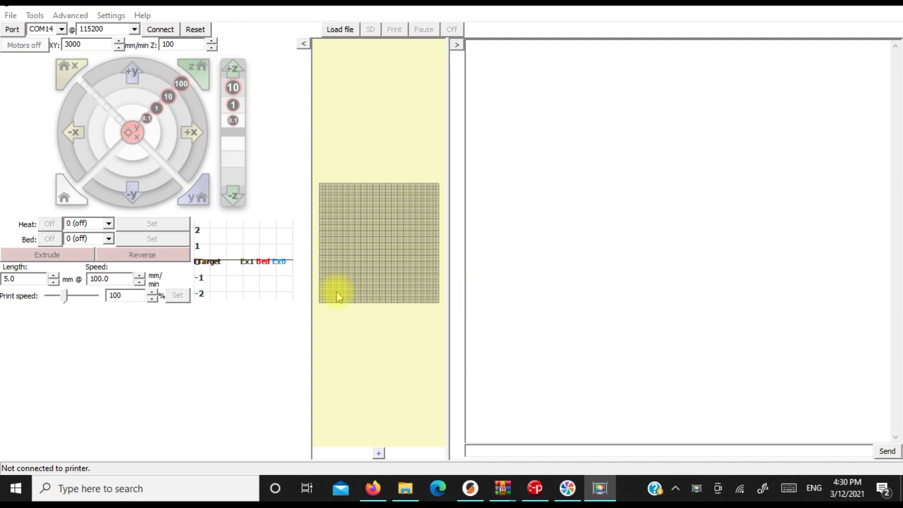
- Connect to the printer and request its firmware settings report with M 503
click(159, 30)
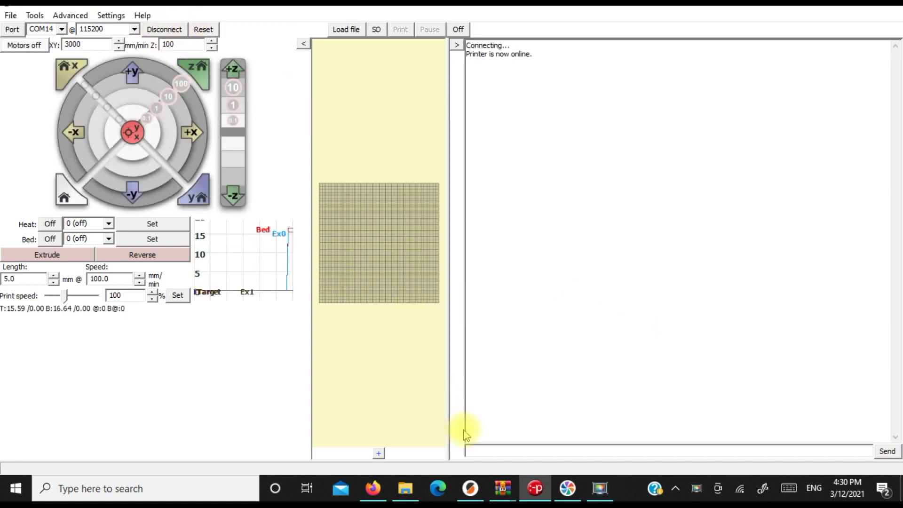
click(498, 452)
text(M 503)
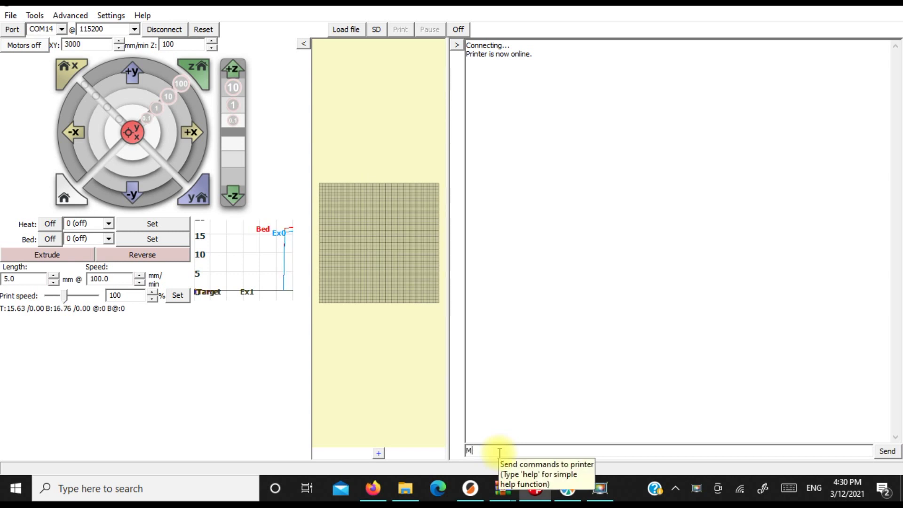
key(Return)
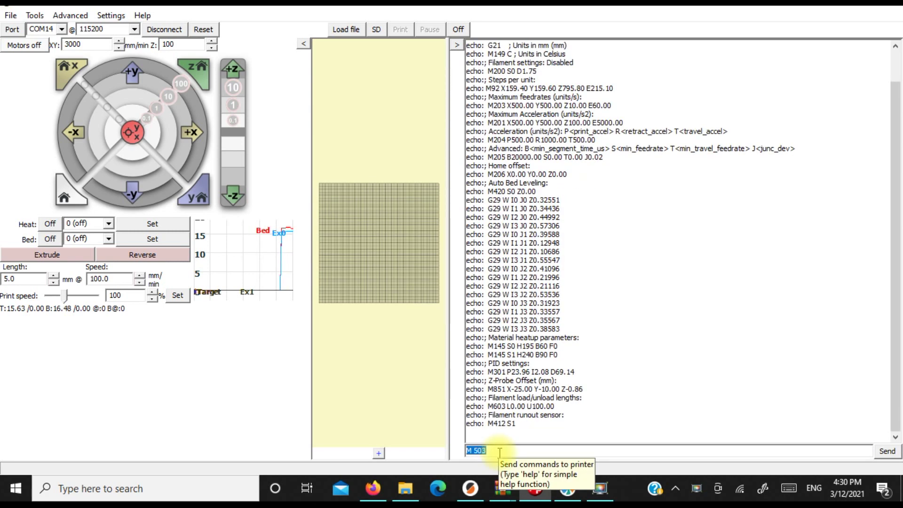
- Mark the current PID line (M301 P23.96 I2.08 D69.14) in the log and clear the command box
scroll(499, 450, up, 2)
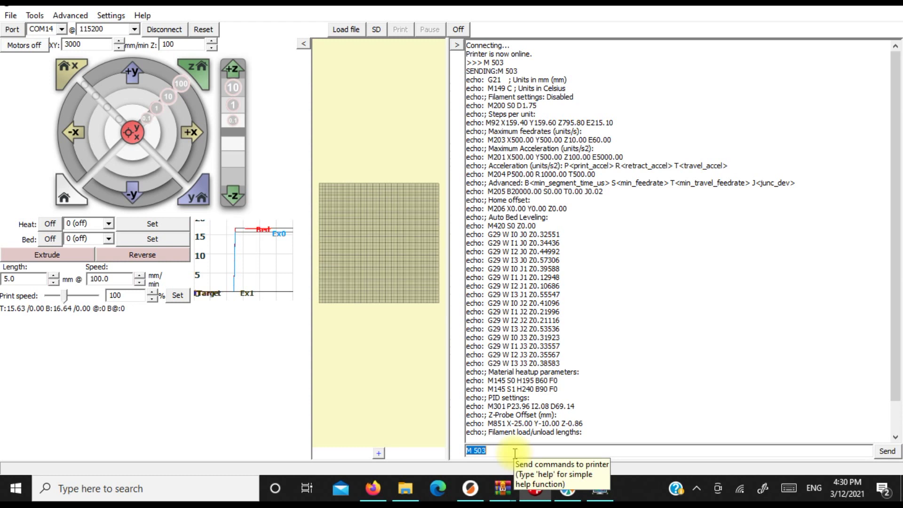
mouse_move(583, 414)
mouse_down()
mouse_move(496, 414)
mouse_move(504, 416)
mouse_move(470, 405)
mouse_move(590, 408)
mouse_up()
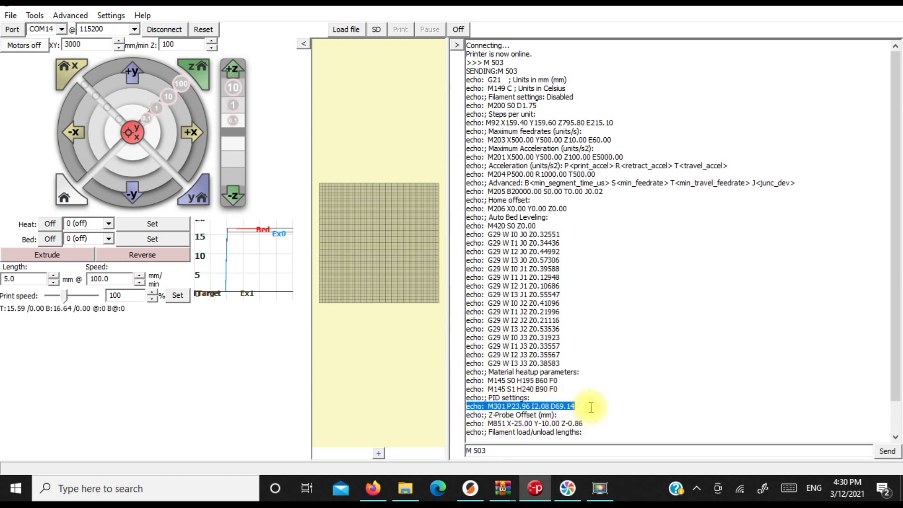
click(623, 396)
click(525, 452)
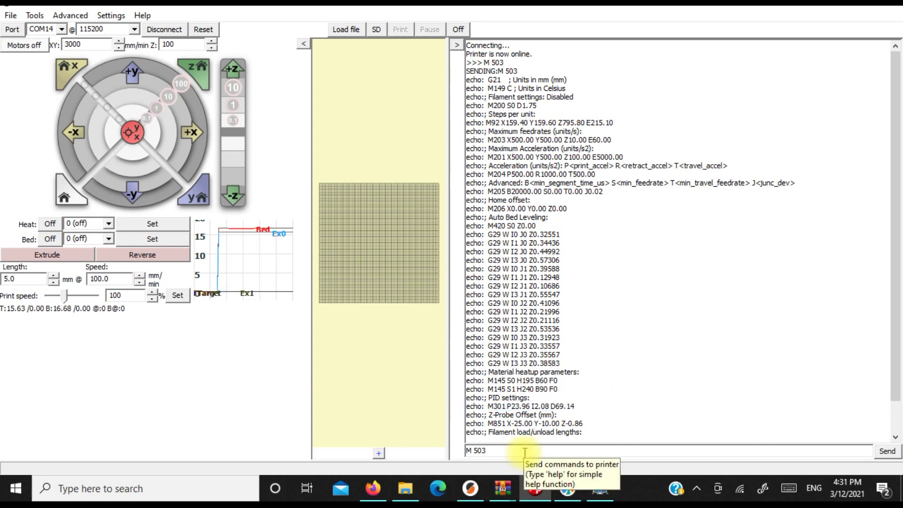
key(BackSpace)
key(BackSpace)
key(BackSpace)
key(BackSpace)
key(BackSpace)
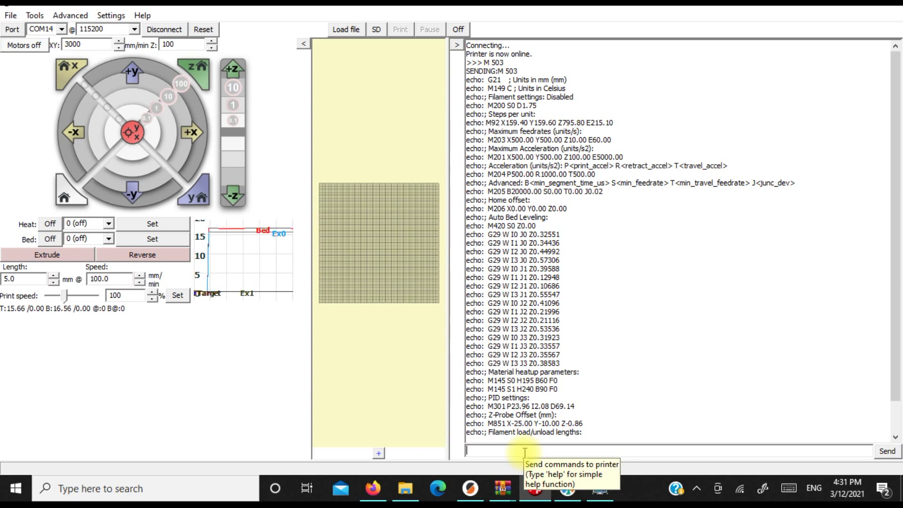
- Run the hotend autotune M303 E0 S200 C3 at 200 °C for three cycles
text(M303)
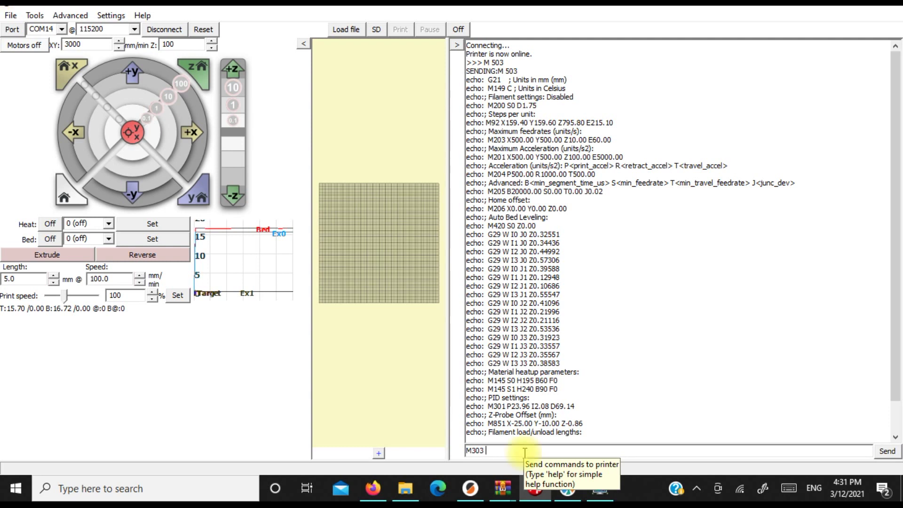
text( E0 S)
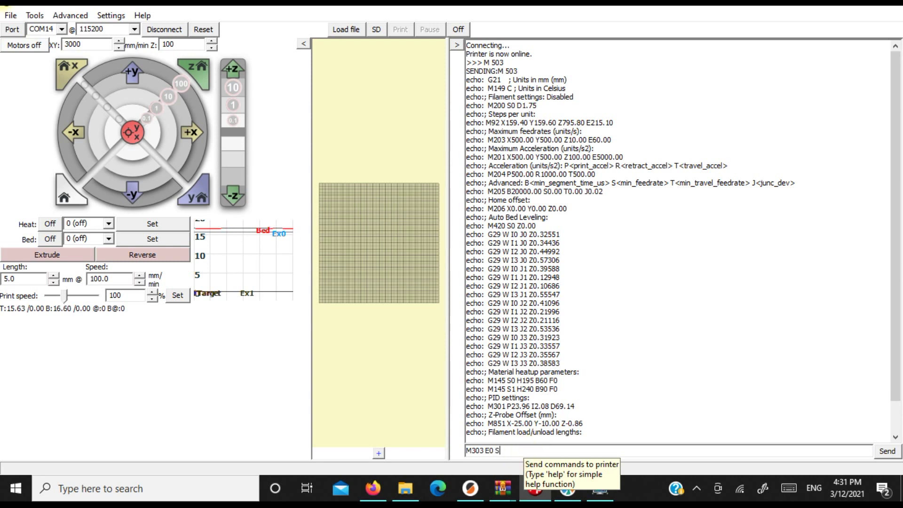
text(200)
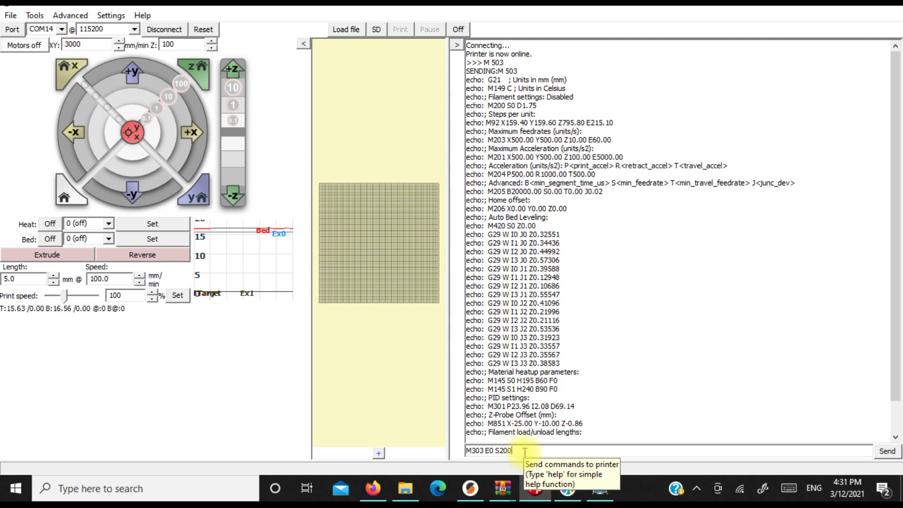
text(C3)
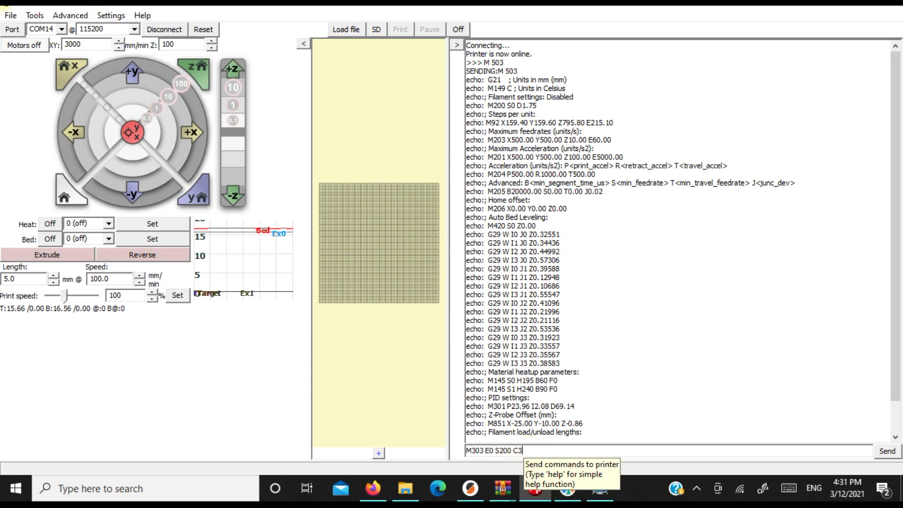
key(Return)
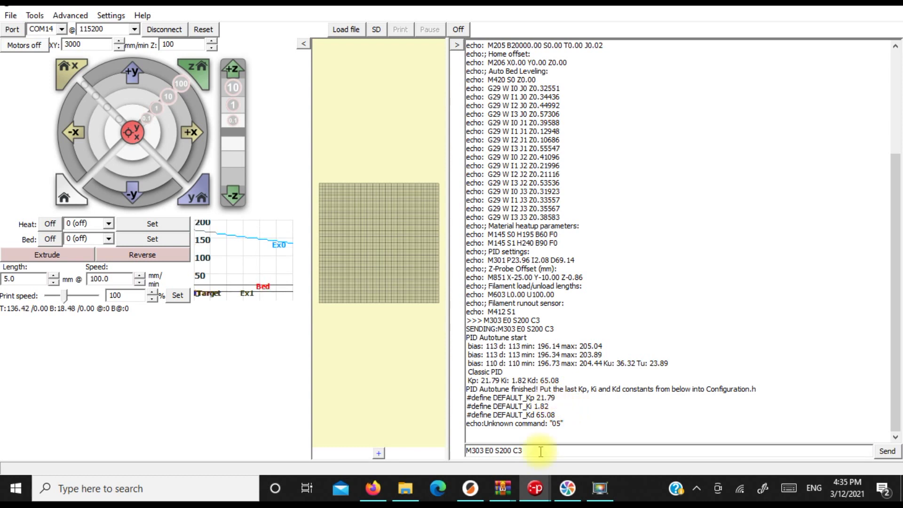
- Replace the previous command with M 301 P21.9 I1.82 D65.08 for the new PID values
drag(540, 451, 404, 456)
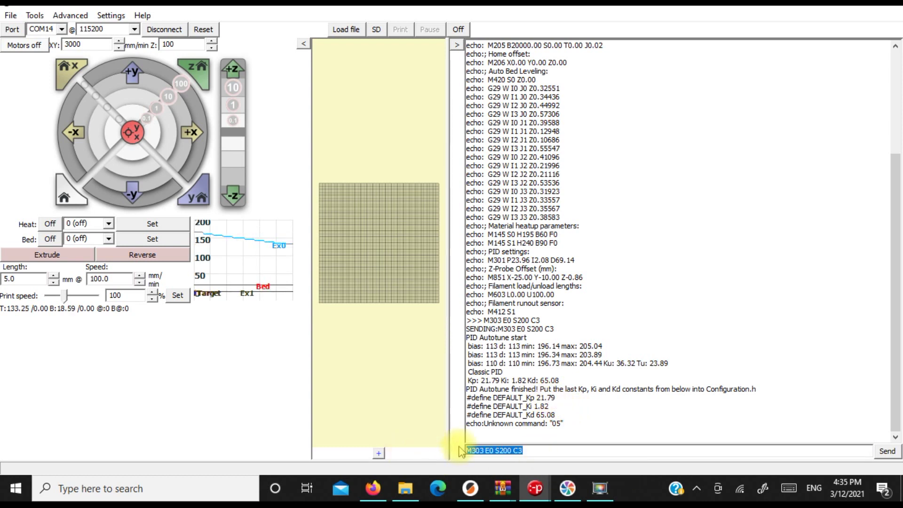
text(M 301)
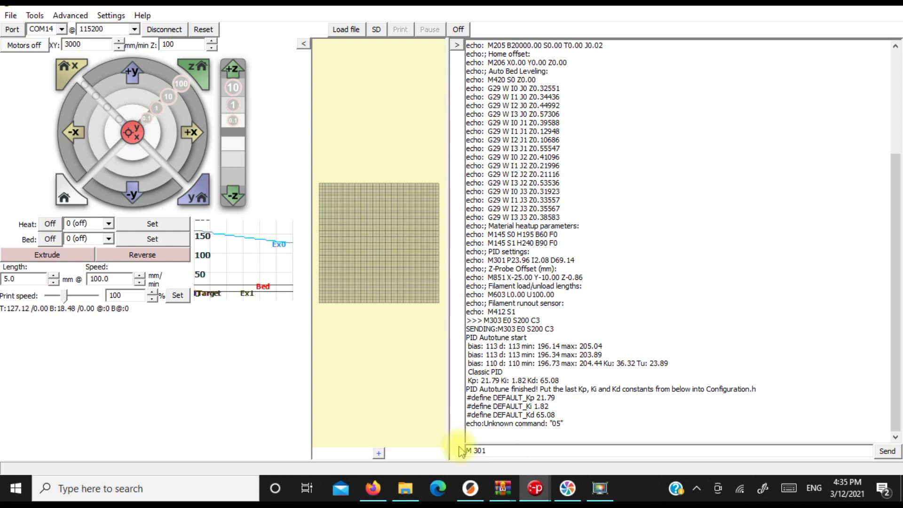
text( P)
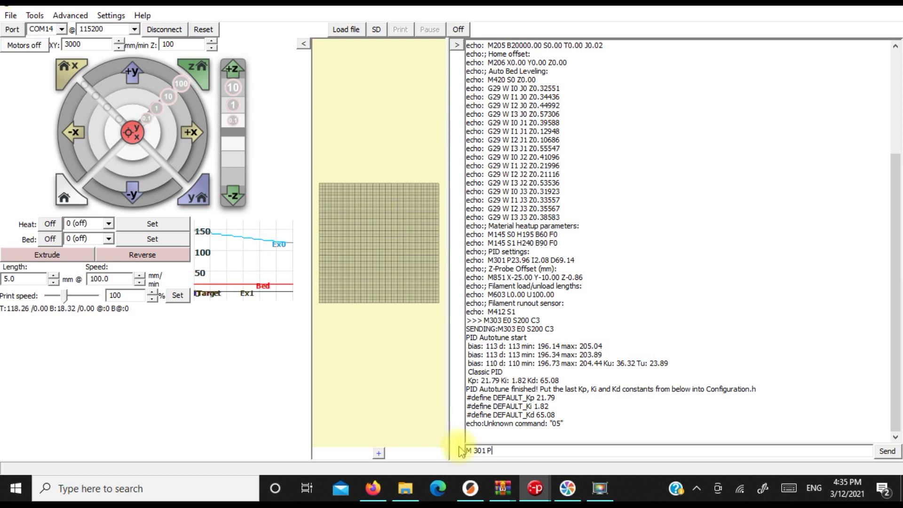
text(21.9)
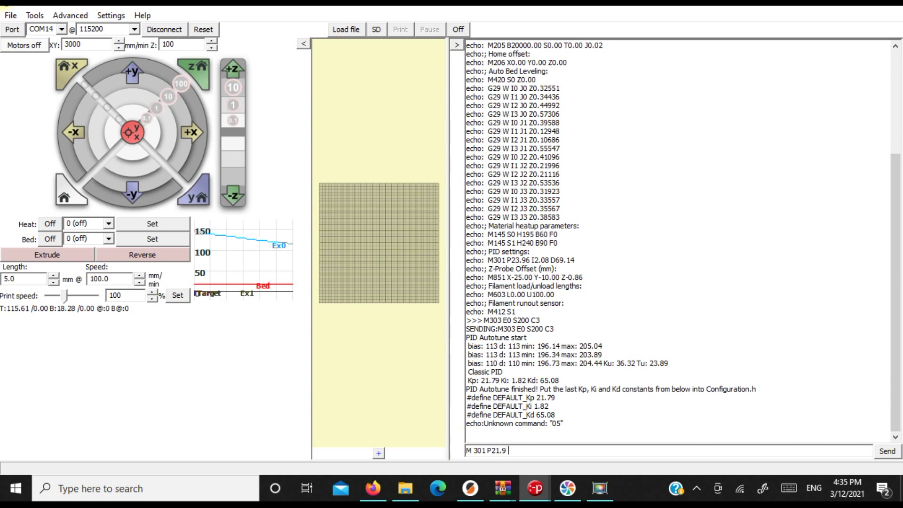
text( I)
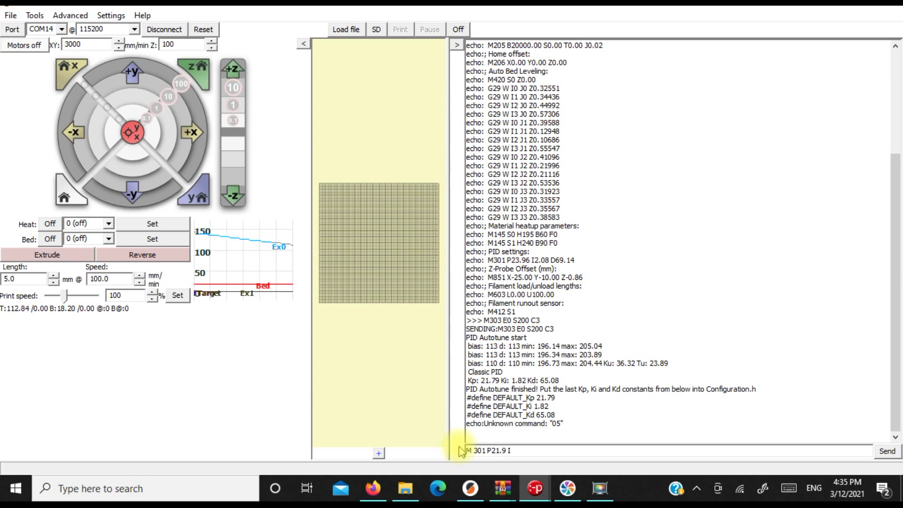
text(1.)
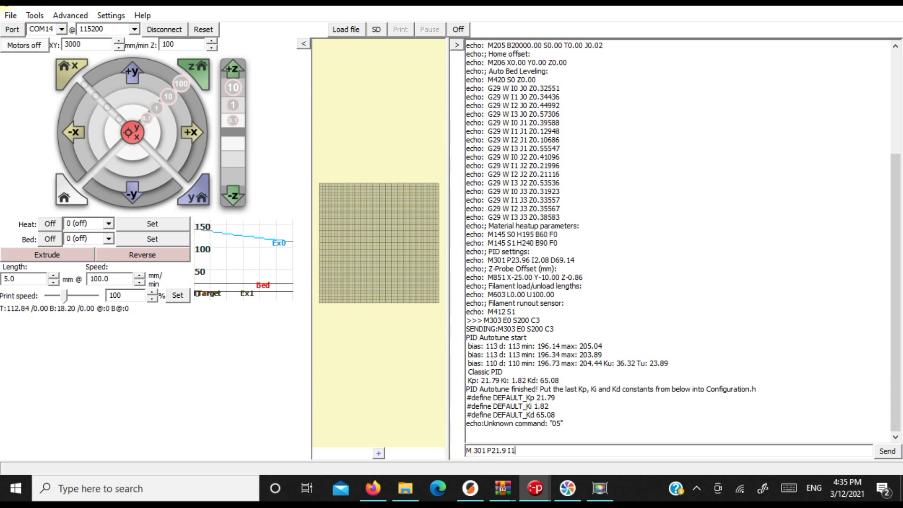
text(82)
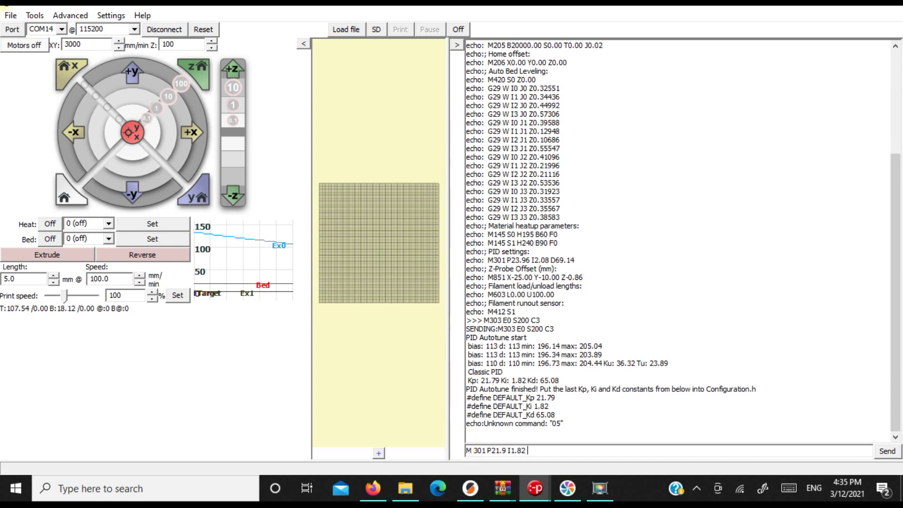
text(D)
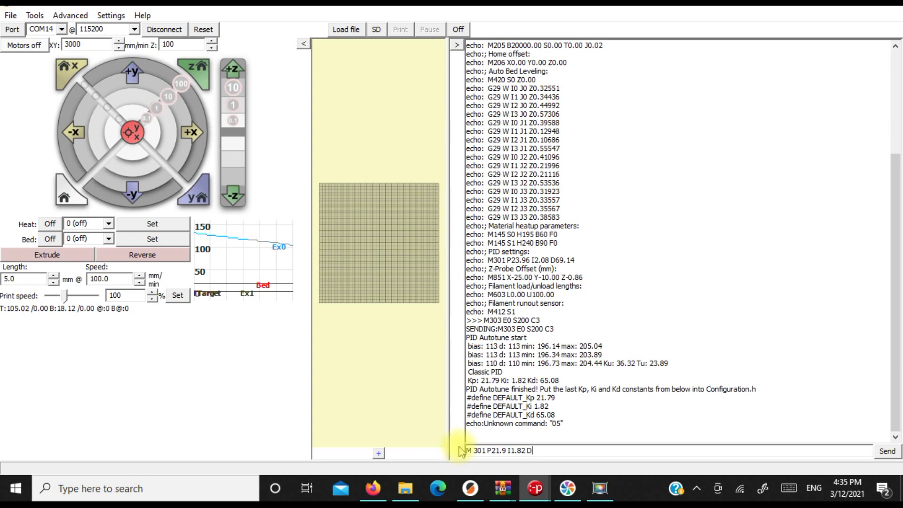
text(65.)
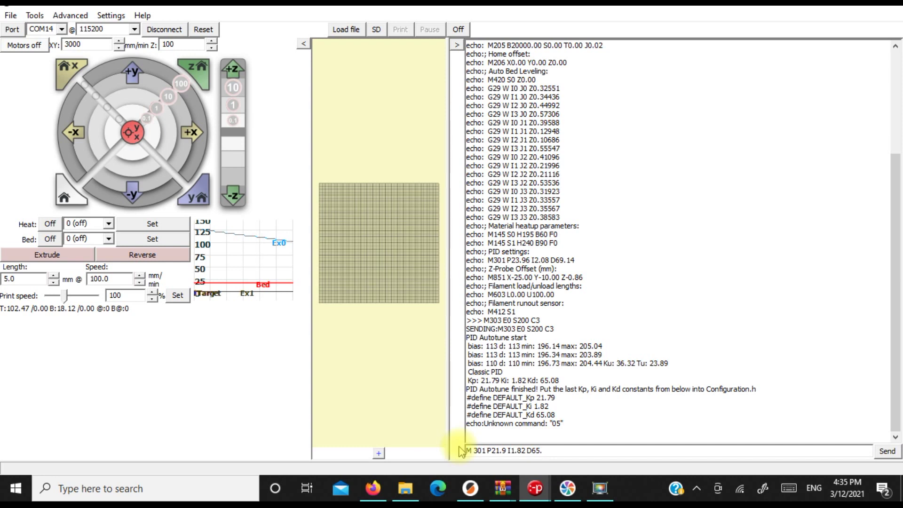
text(08)
- Send the new PID values and list the printer's settings again with M503
key(Return)
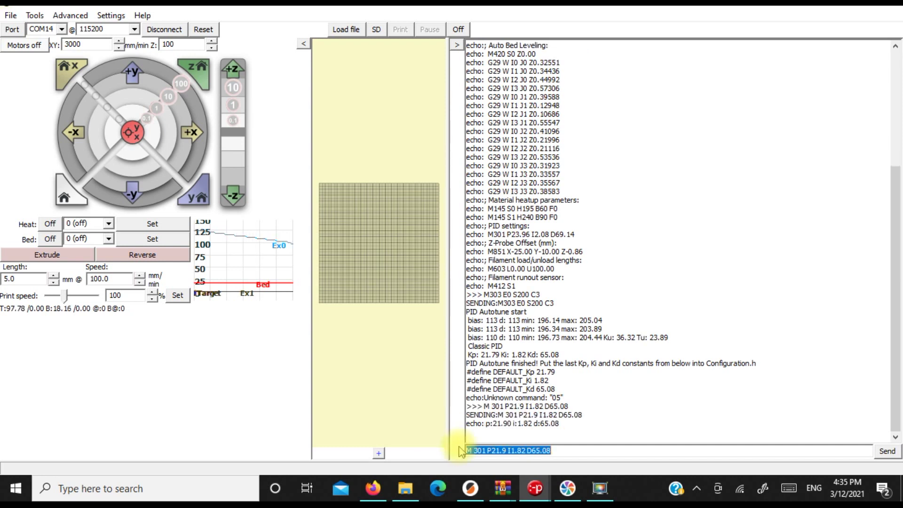
text(M50)
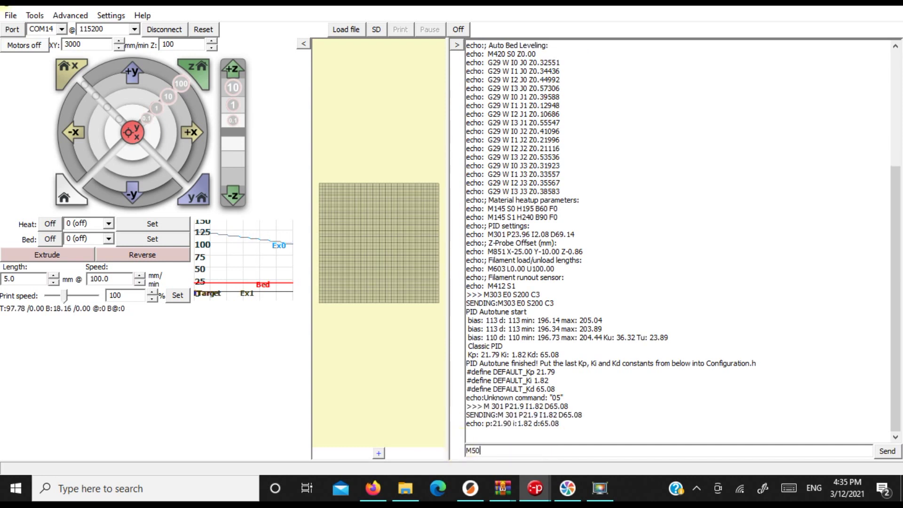
text(3)
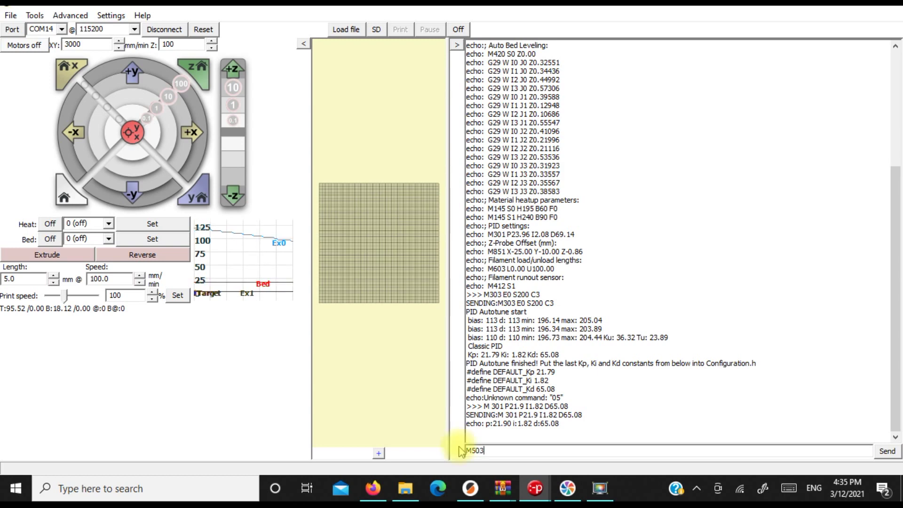
key(Return)
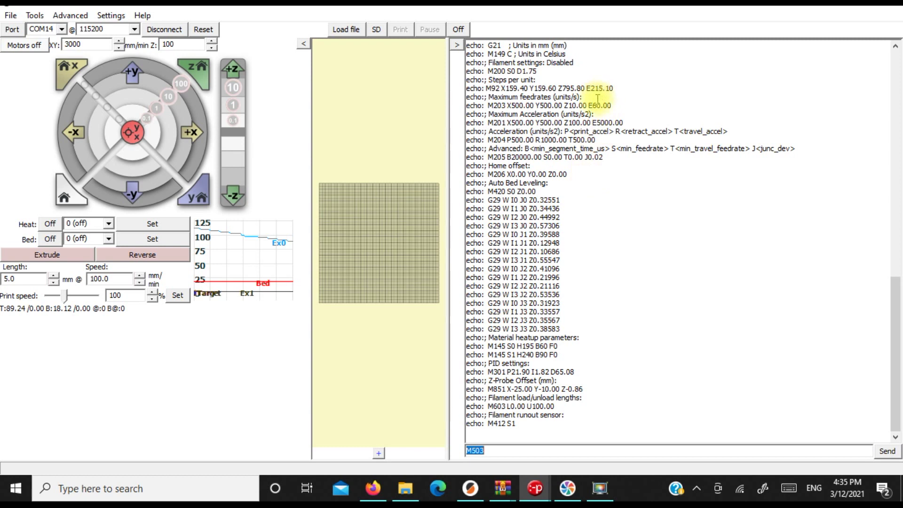
click(411, 494)
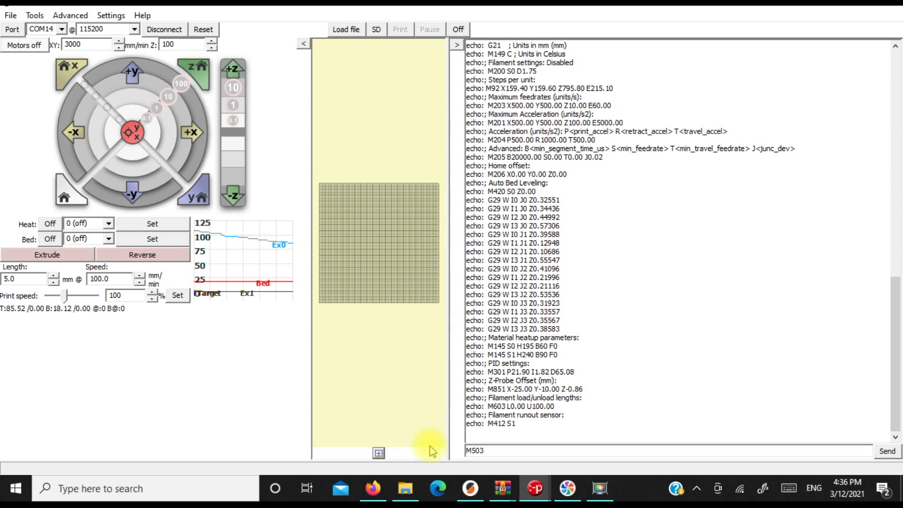
- Change the command to M500 and send it to store the settings permanently
click(490, 450)
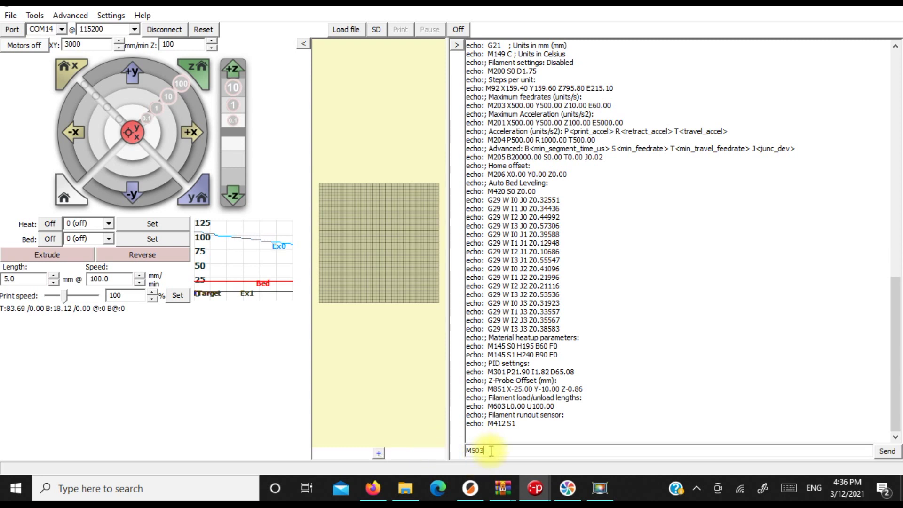
key(BackSpace)
text(0)
key(Return)
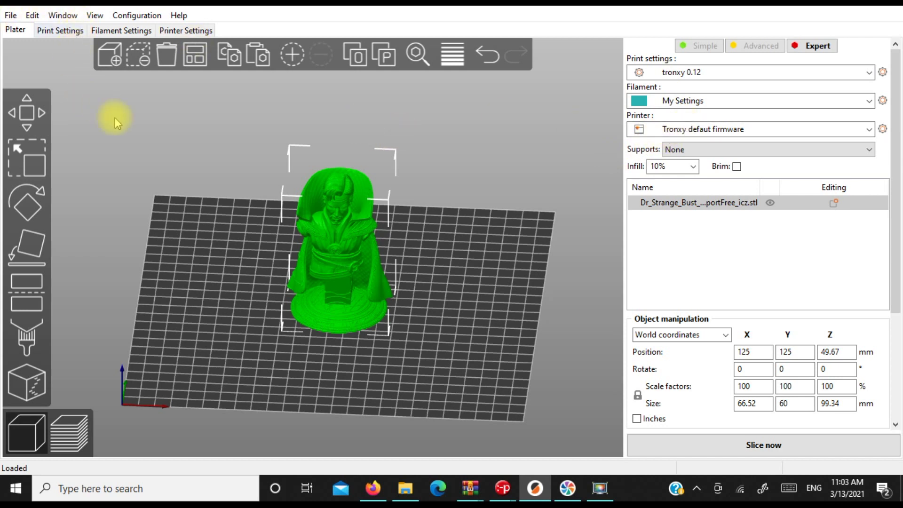
- Switch the printer to Creality Ender-3V2 and arrange the bust on its bed
click(668, 130)
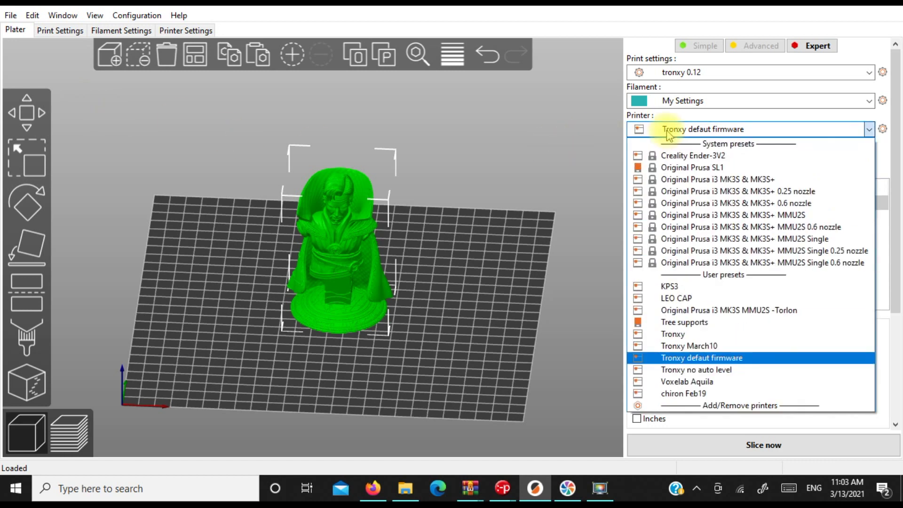
click(676, 155)
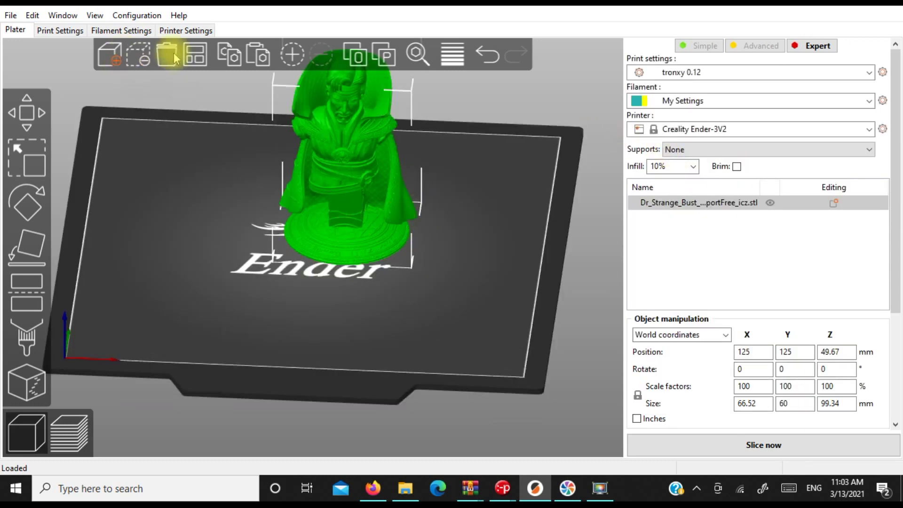
click(194, 64)
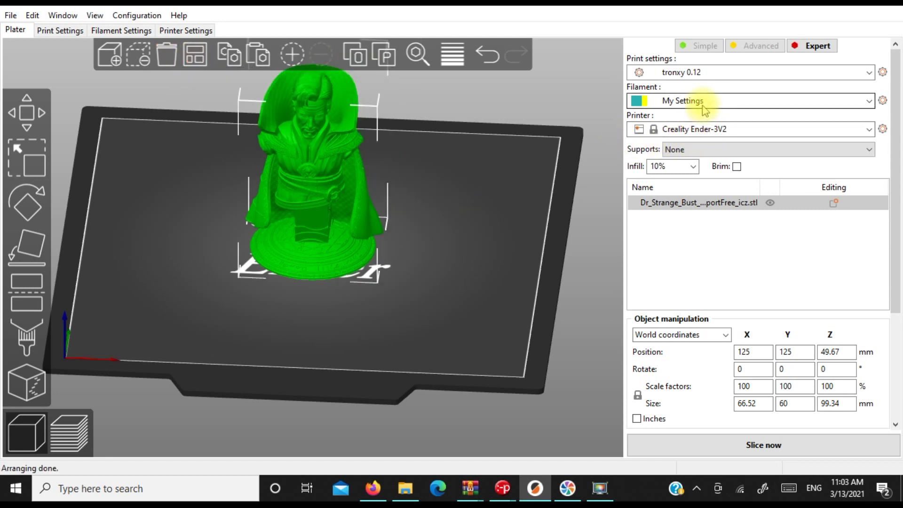
- Choose Generic PLA filament and the 0.16mm OPTIMAL print profile, then recentre the bed view
click(704, 110)
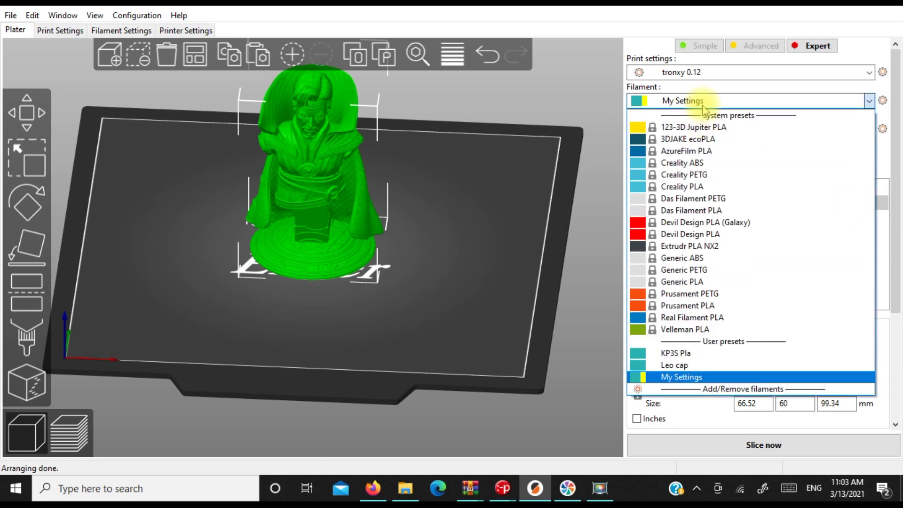
click(685, 282)
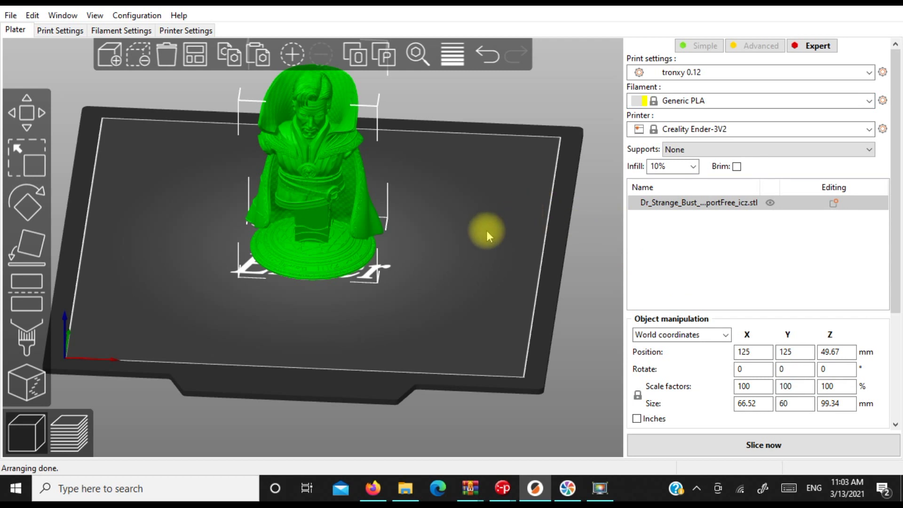
click(677, 73)
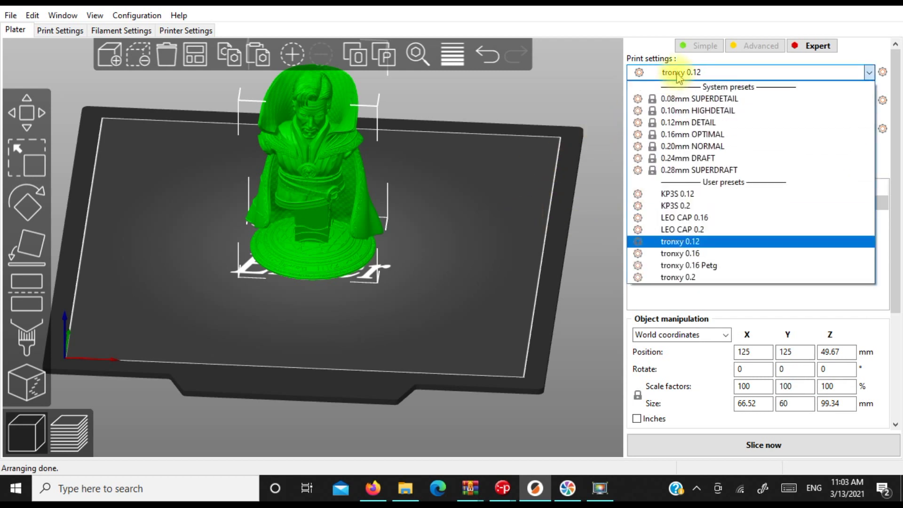
click(690, 134)
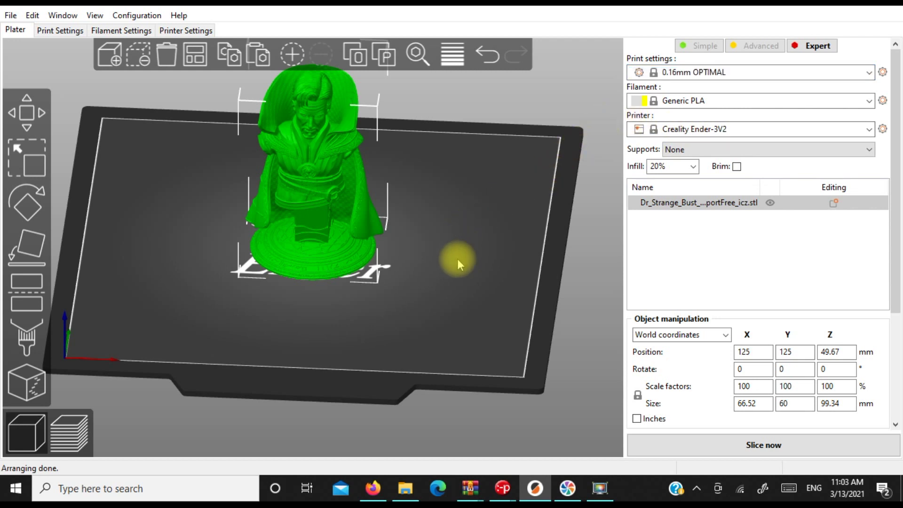
middle_drag(457, 258, 497, 318)
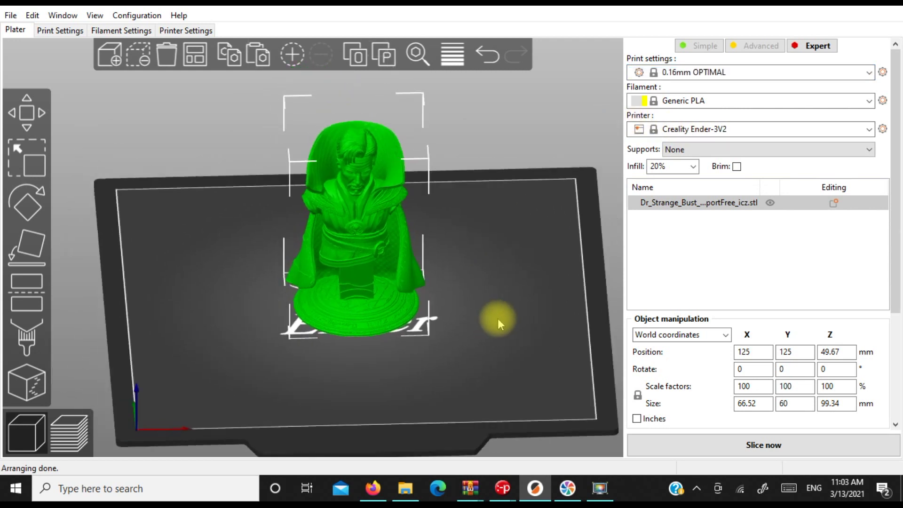
drag(497, 318, 492, 320)
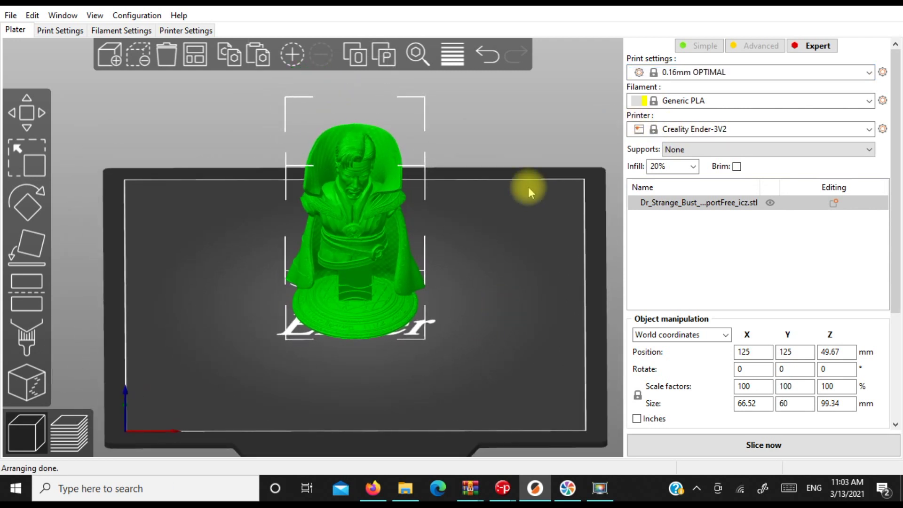
- Change the Ender-3V2 extruder retraction length from 5 mm to 4 mm
click(186, 31)
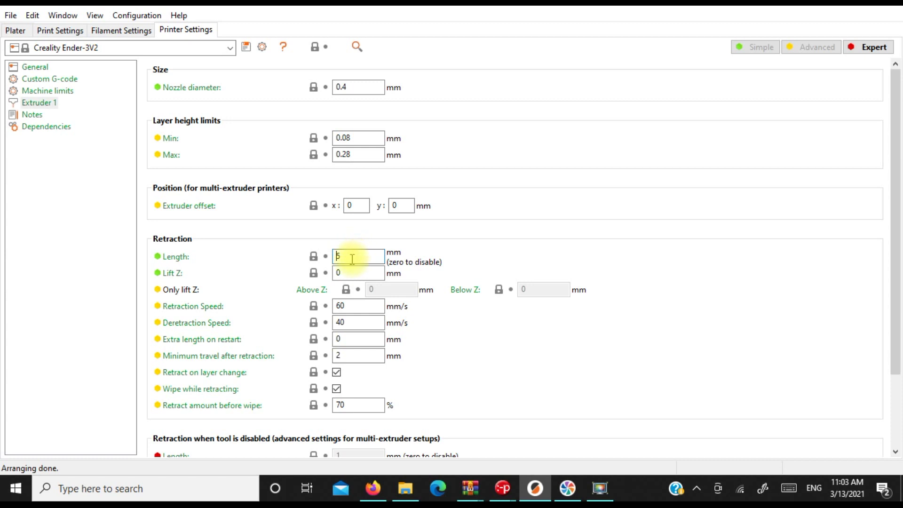
drag(352, 259, 324, 259)
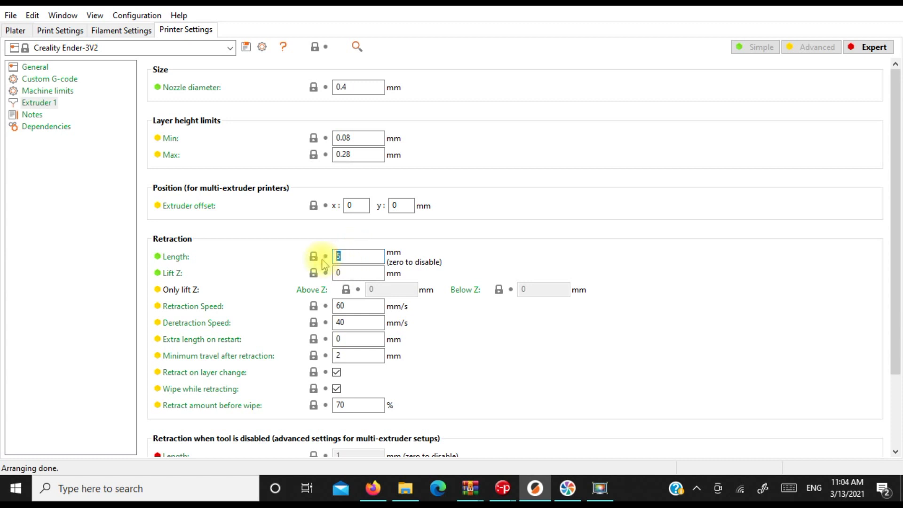
click(351, 259)
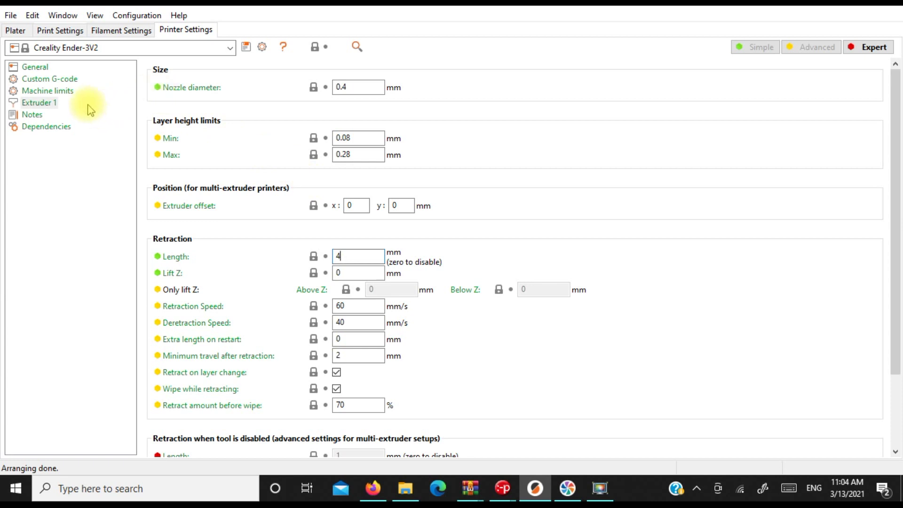
- Insert a G29 line right after 'G28 ; home all' in the Ender-3V2 Start G-code
click(54, 81)
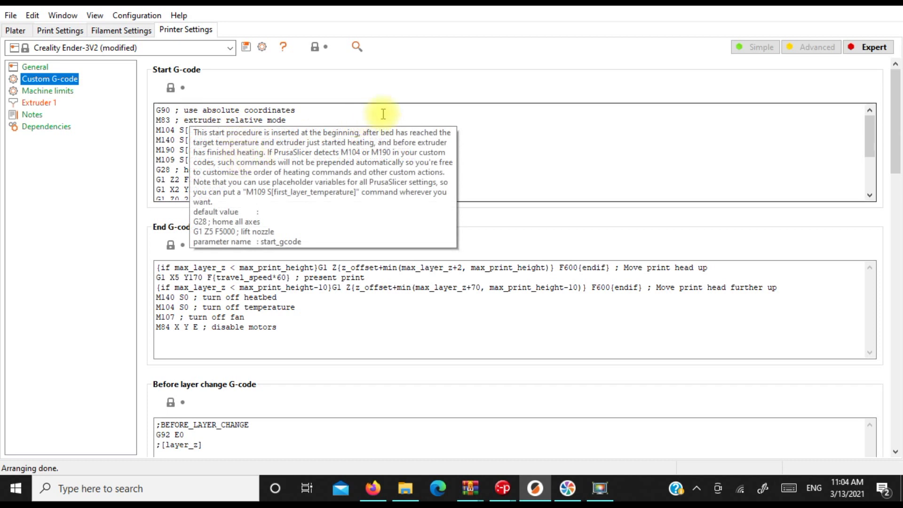
click(482, 137)
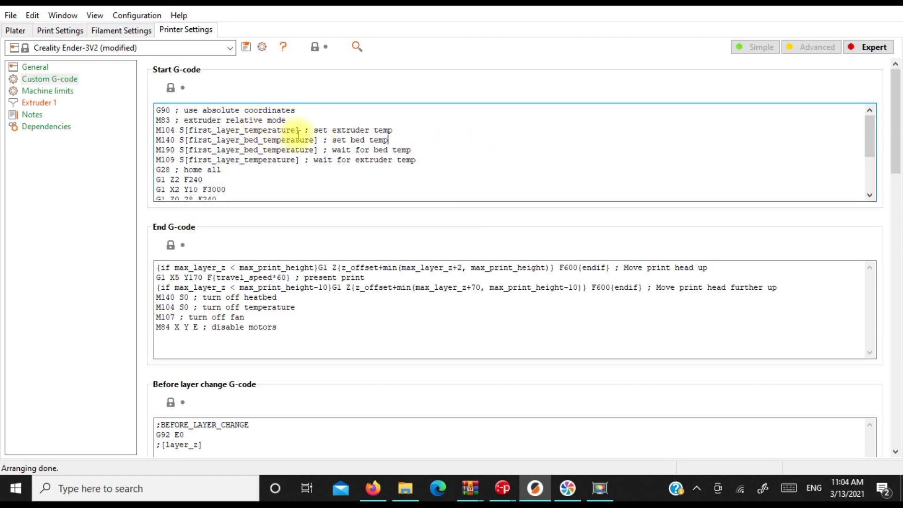
scroll(264, 162, down, 1)
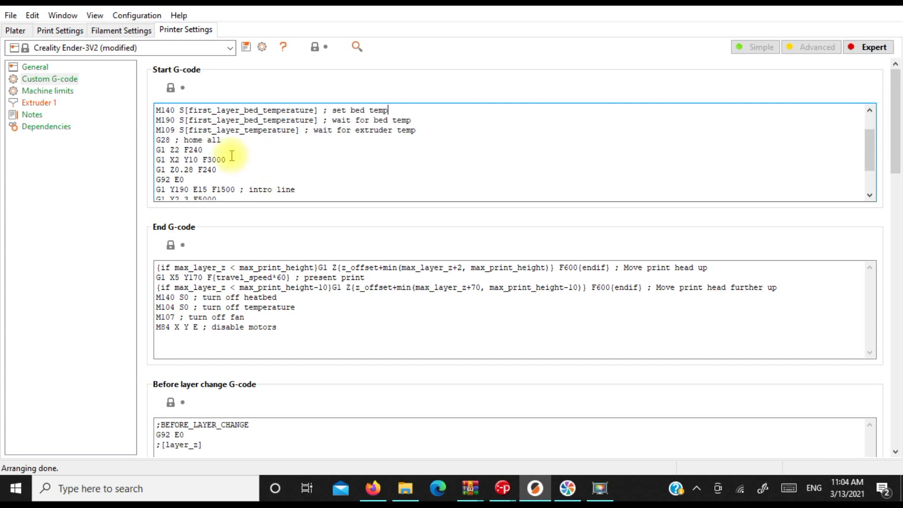
click(223, 140)
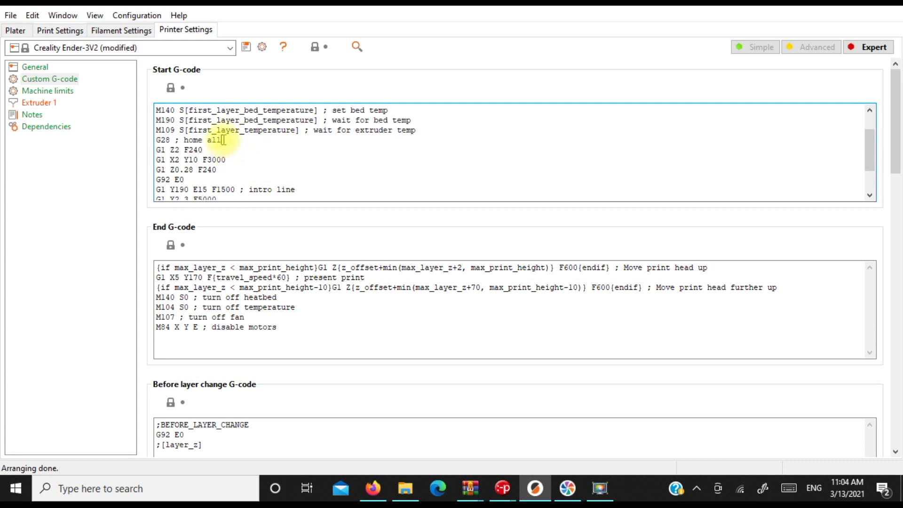
key(Return)
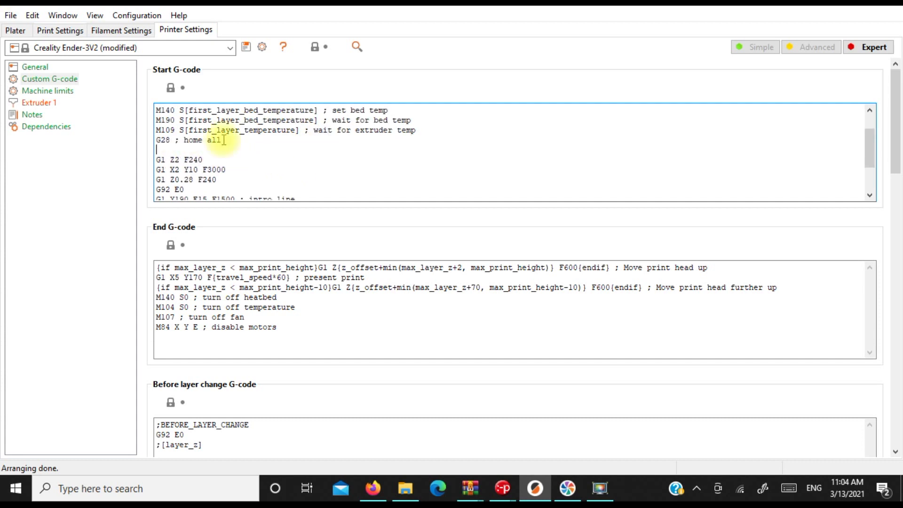
text(G29)
scroll(231, 141, down, 1)
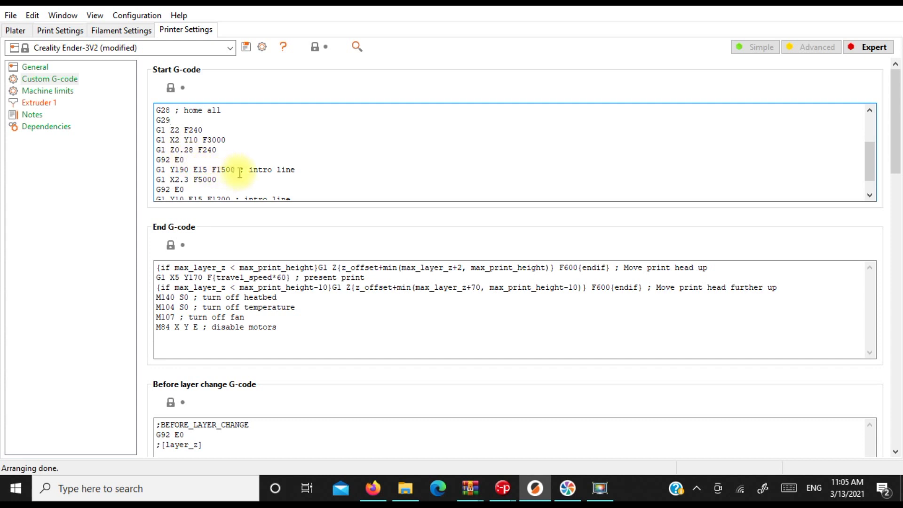
scroll(225, 177, down, 1)
scroll(230, 172, up, 2)
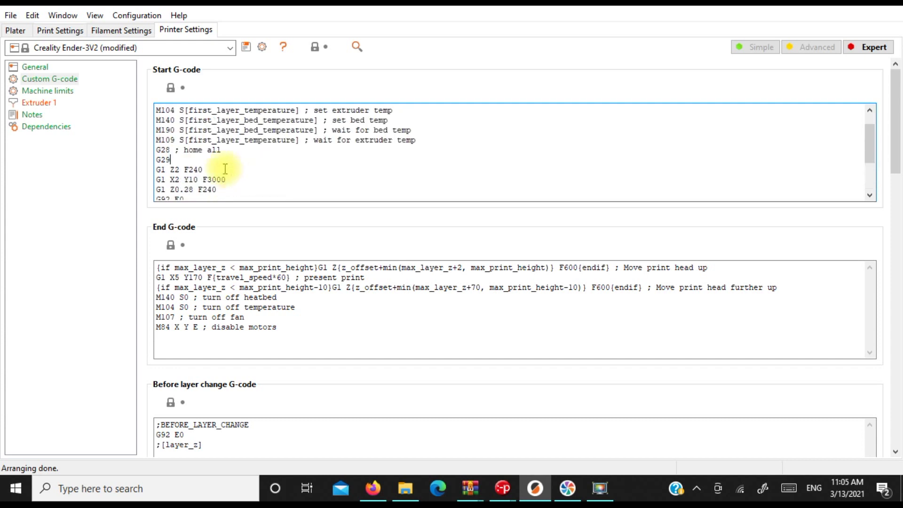
click(245, 46)
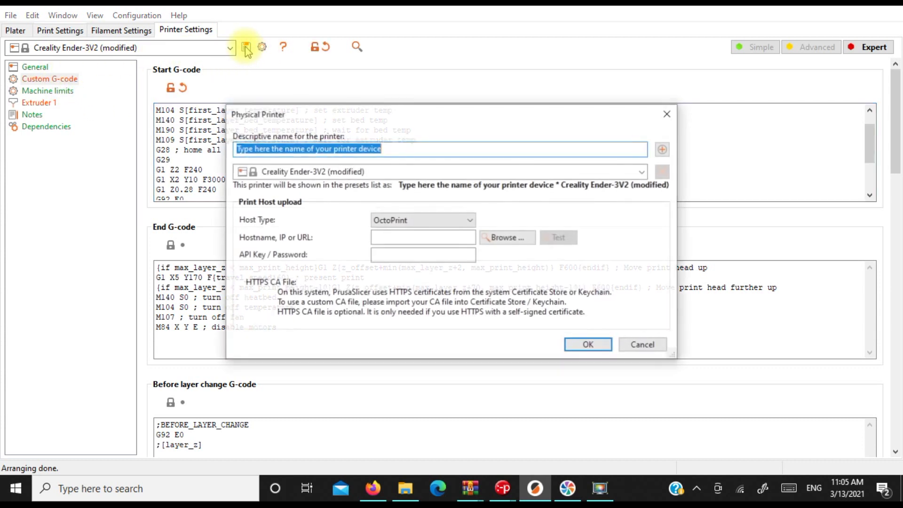
- Dismiss the Physical Printer dialog and save the printer settings as preset 'Tronxy Xy 2 V6'
click(668, 113)
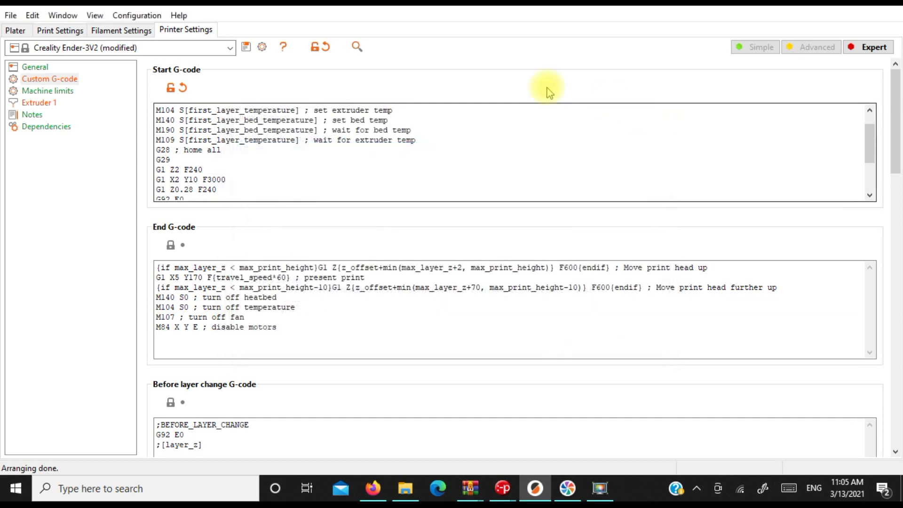
click(246, 47)
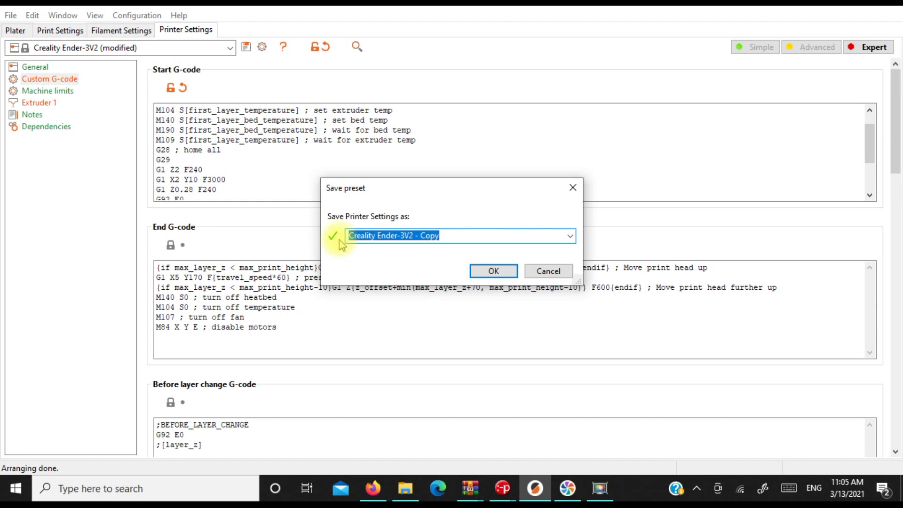
text(Tron)
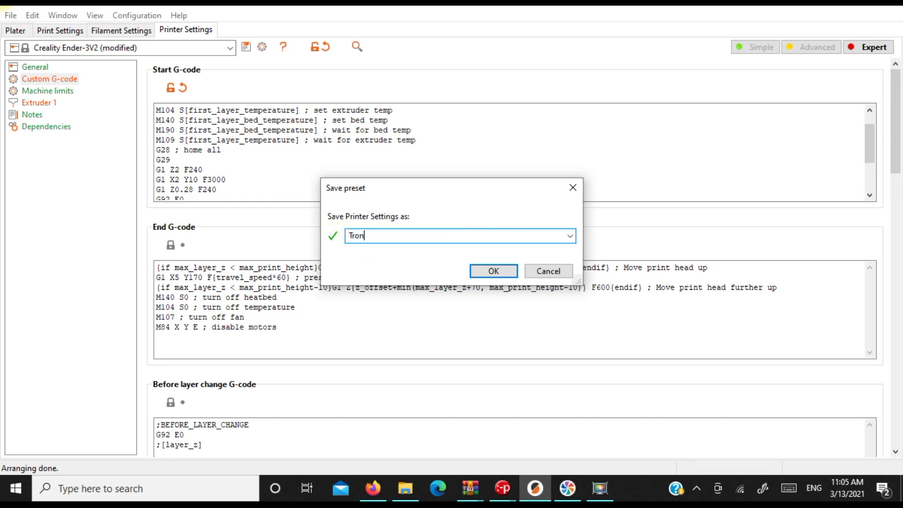
text(xy X)
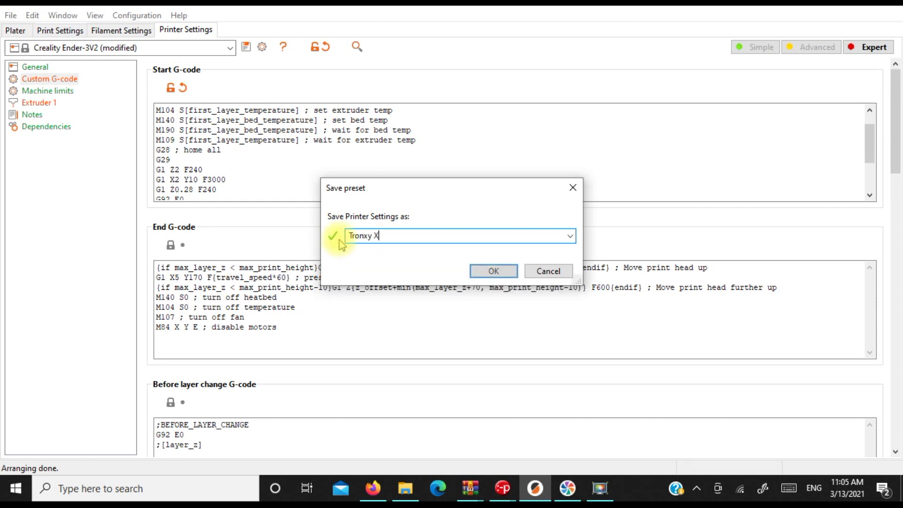
text(y 2 )
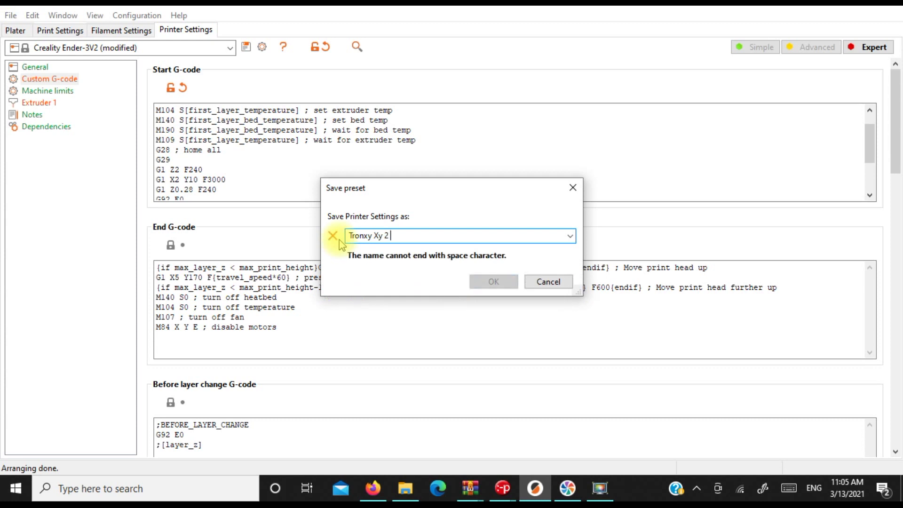
text(V6)
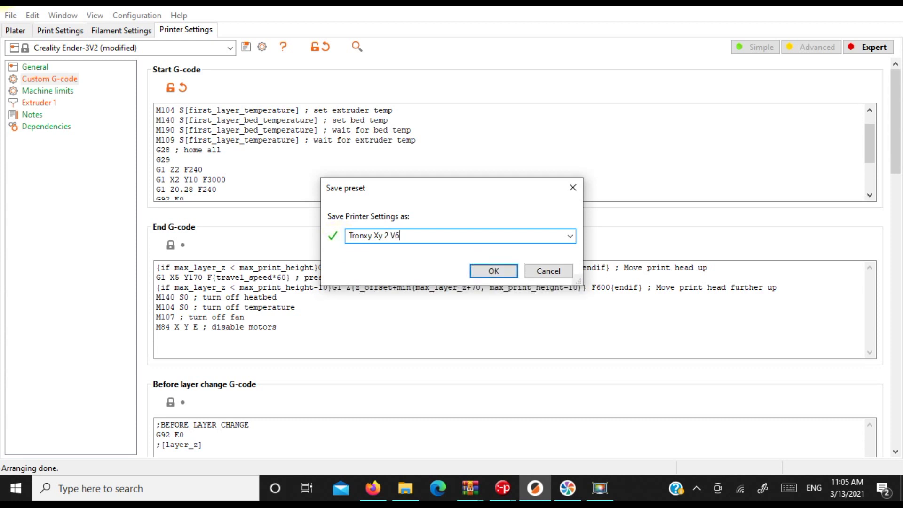
key(Return)
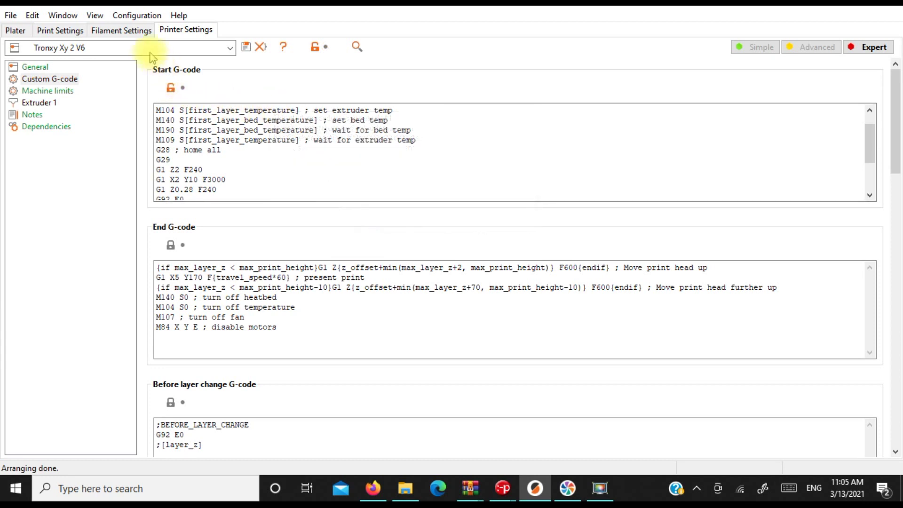
click(127, 30)
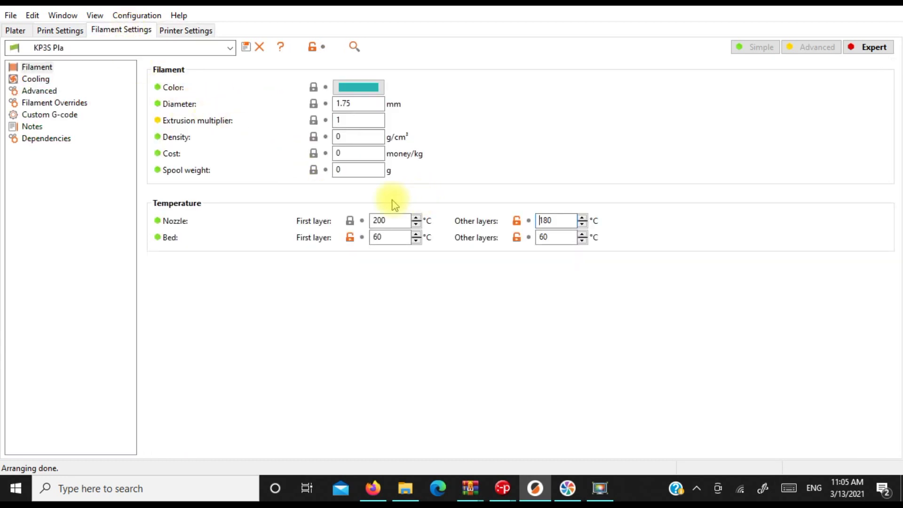
click(118, 48)
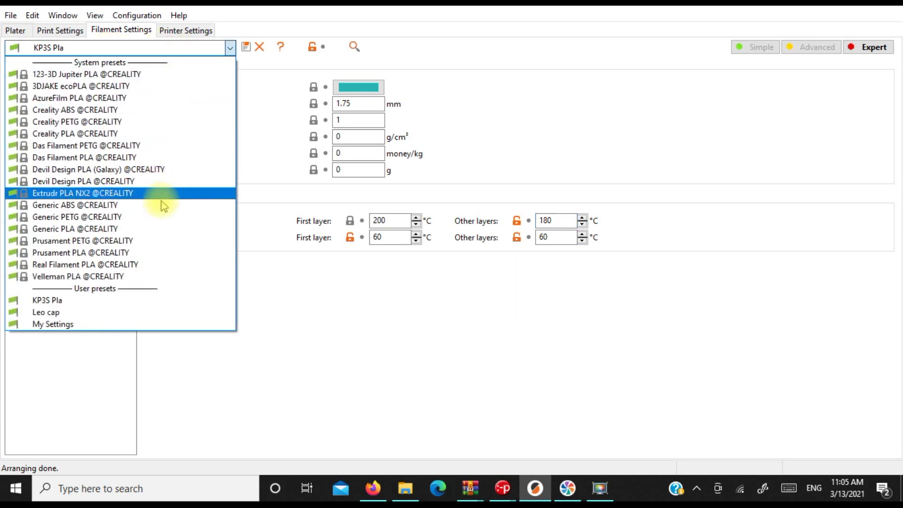
click(160, 230)
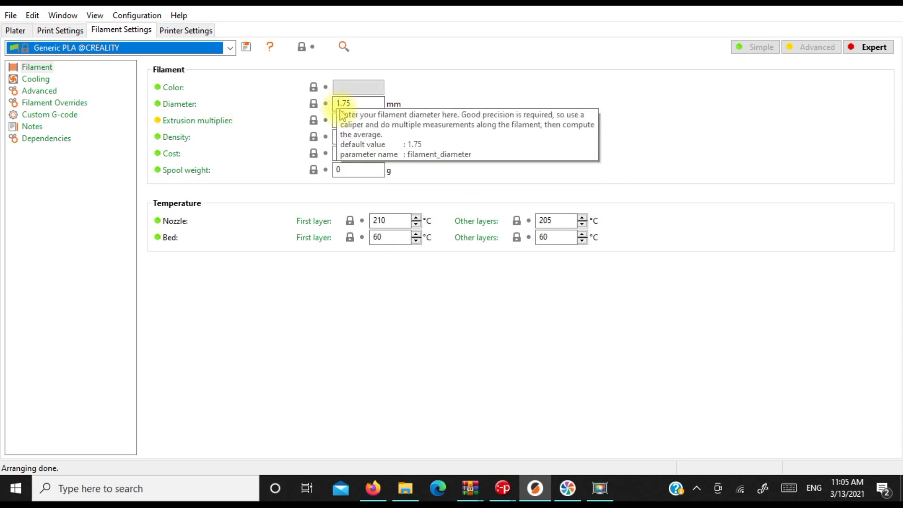
click(73, 34)
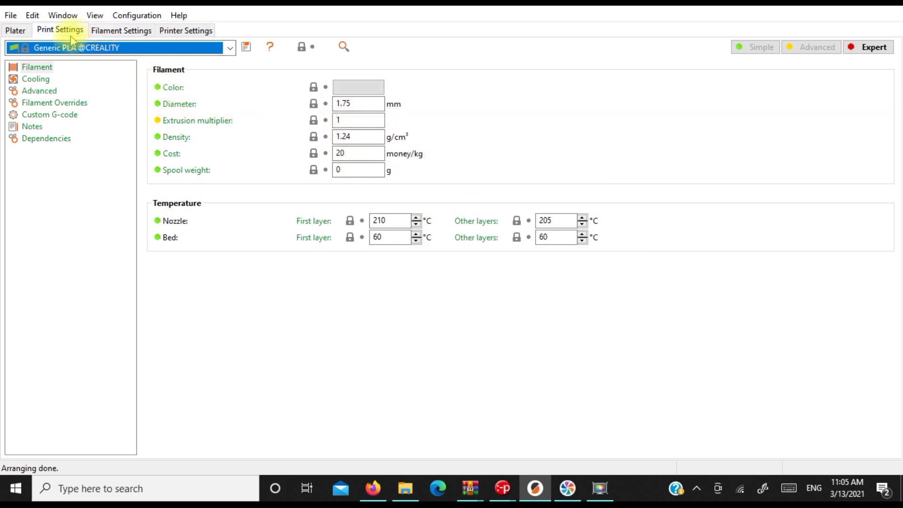
click(82, 49)
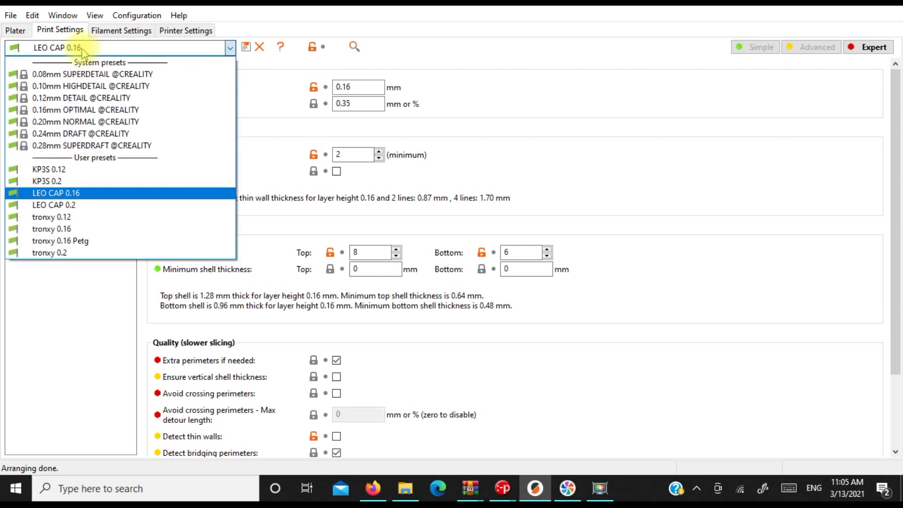
click(89, 111)
- Review the Layers and perimeters and Speed pages of the print settings
click(354, 102)
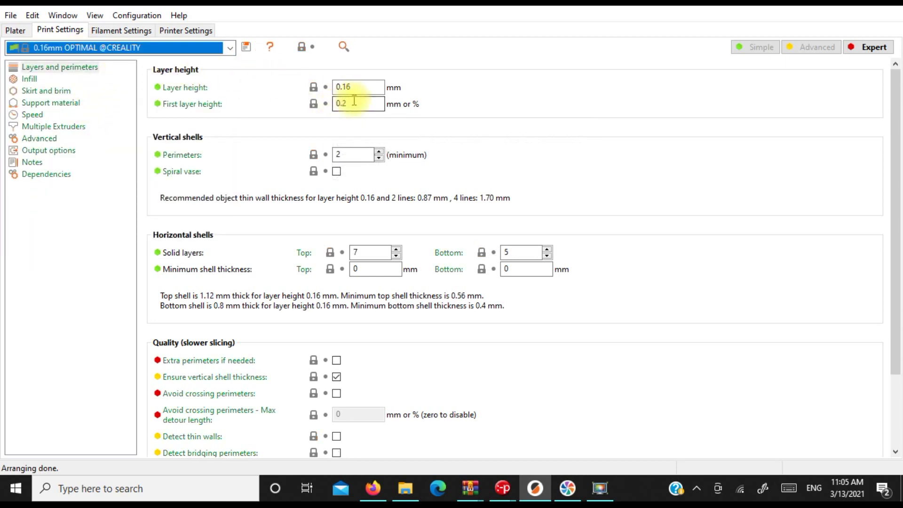
click(47, 69)
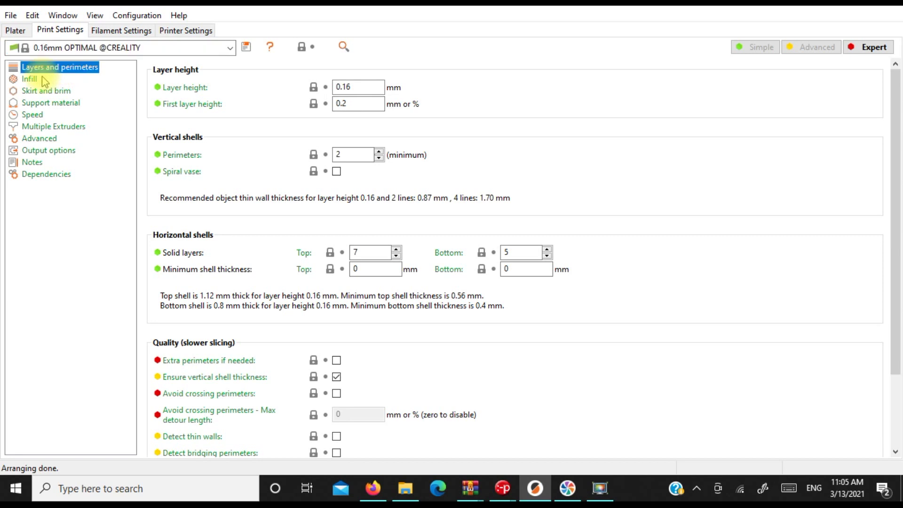
click(33, 114)
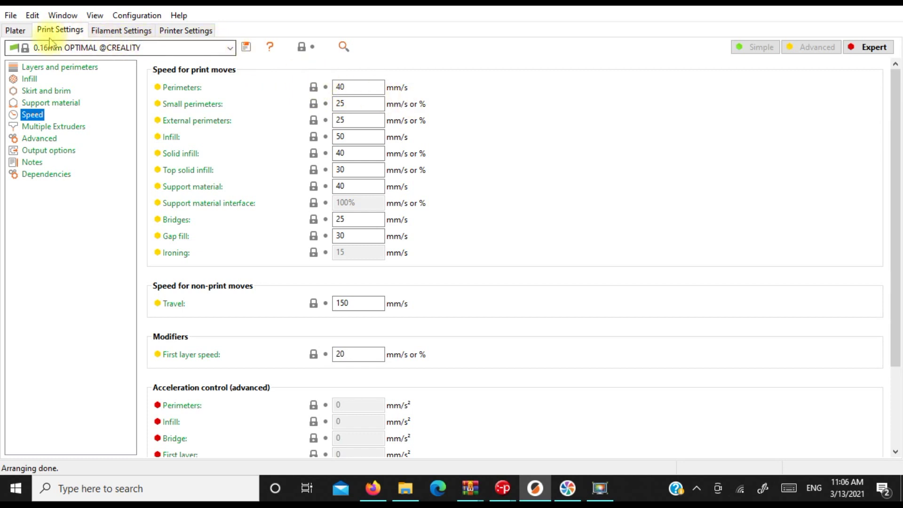
click(21, 34)
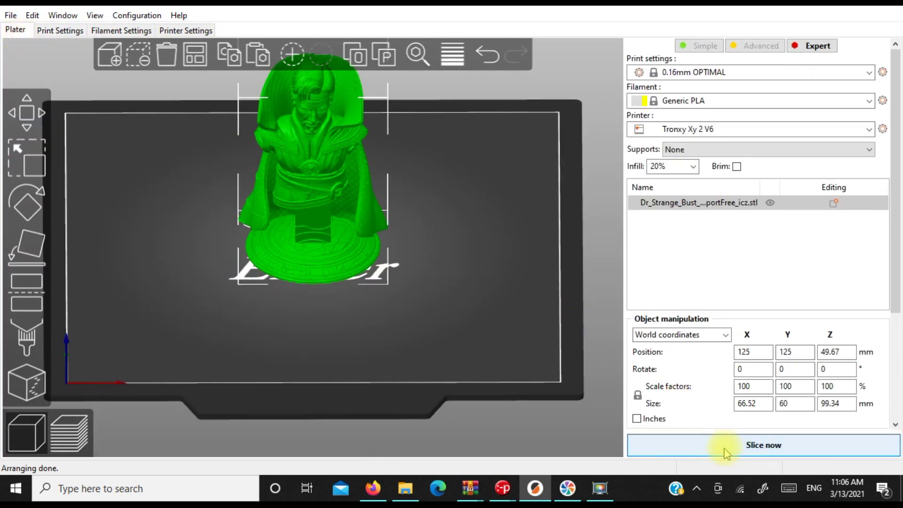
- Slice the bust with infill density lowered to 10%, estimating 7h4m and 44.11 g
click(725, 447)
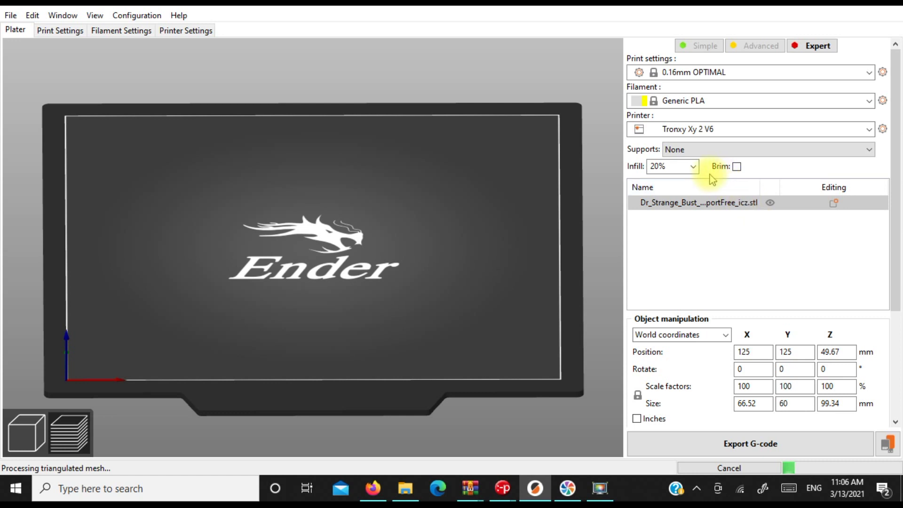
click(694, 167)
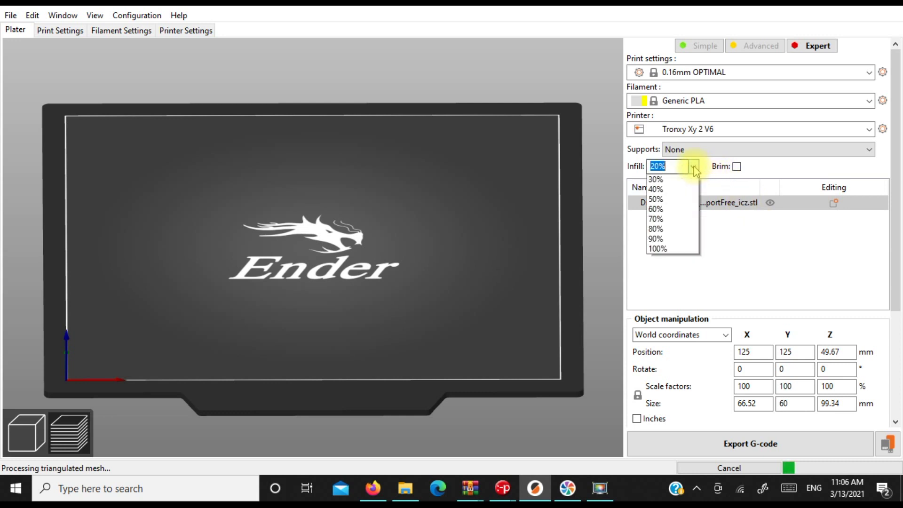
click(694, 167)
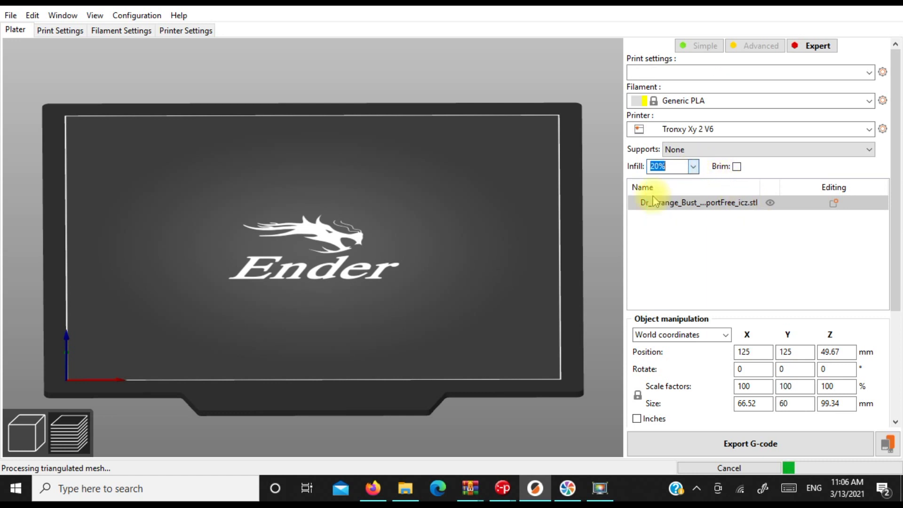
click(694, 167)
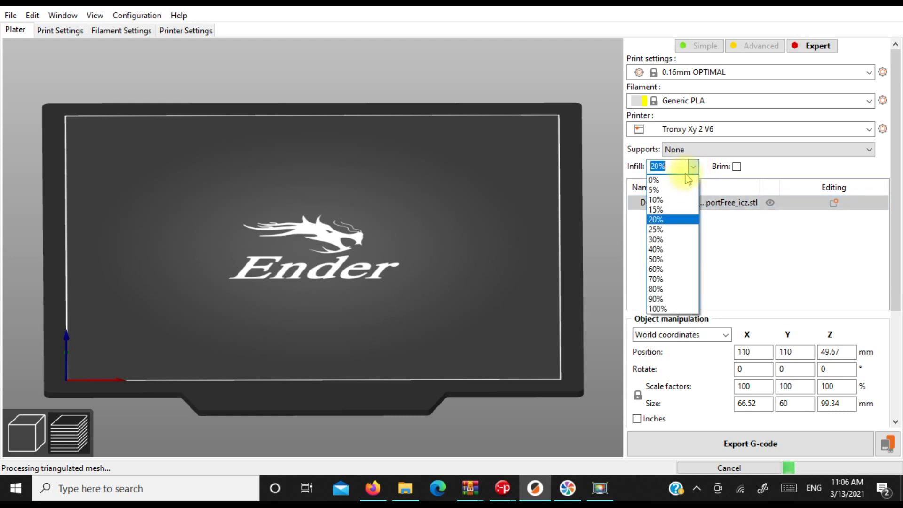
click(660, 201)
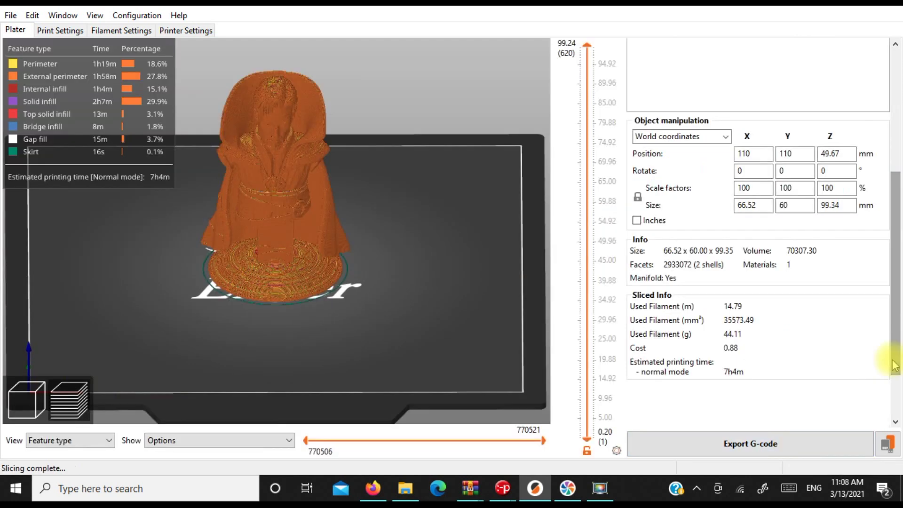
mouse_move(427, 304)
mouse_down()
mouse_move(411, 292)
mouse_move(401, 314)
mouse_move(424, 315)
mouse_up()
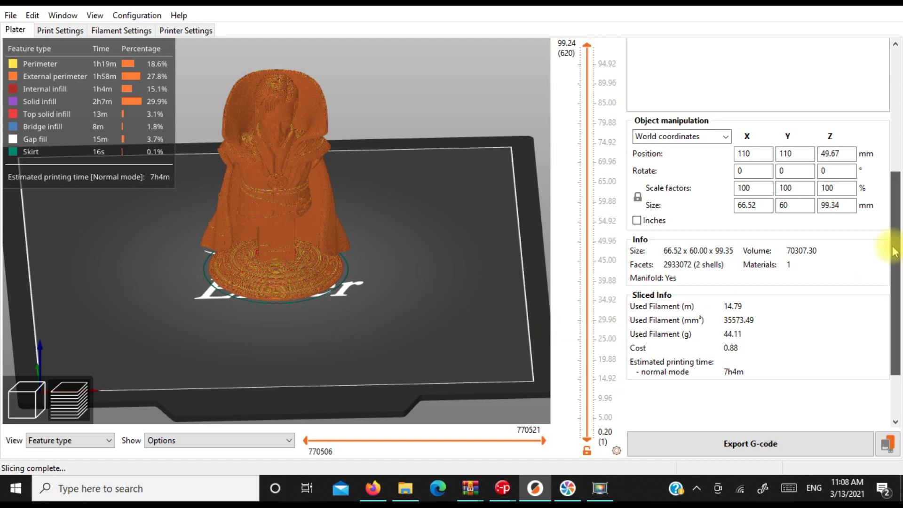
drag(889, 242, 895, 123)
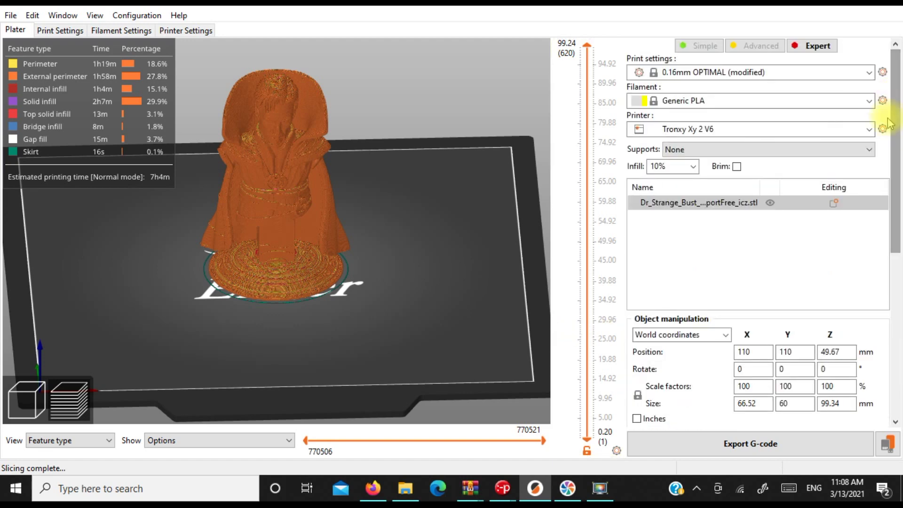